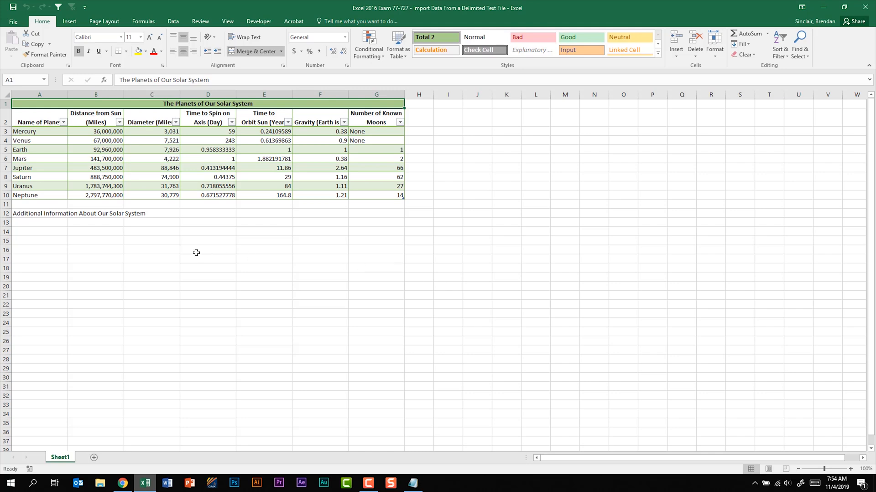
# Select cell A13, below 'Additional Information About Our Solar System', as the import destination.
pyautogui.click(55, 224)
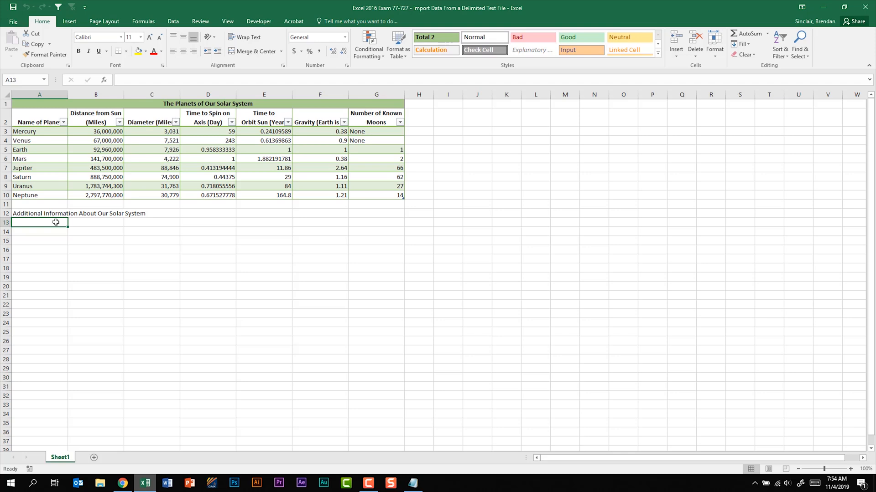
# Show the Data ribbon's external data commands, glancing through From Other Sources.
pyautogui.click(173, 21)
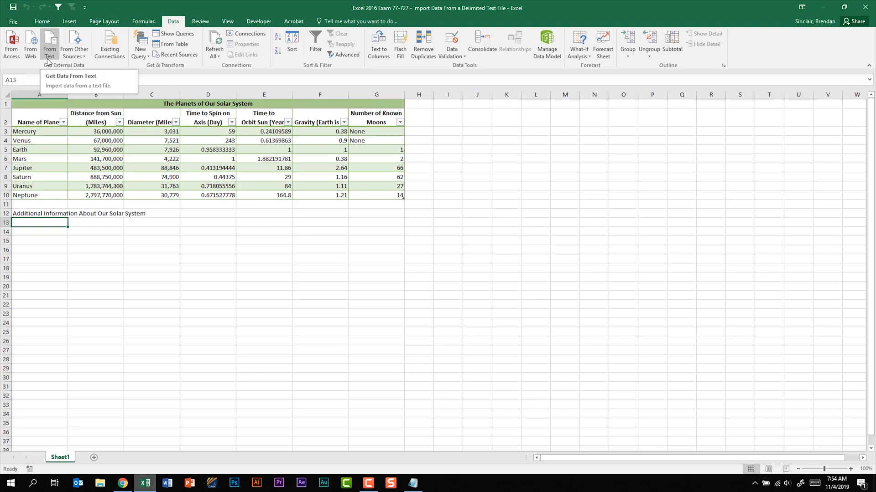
pyautogui.click(84, 56)
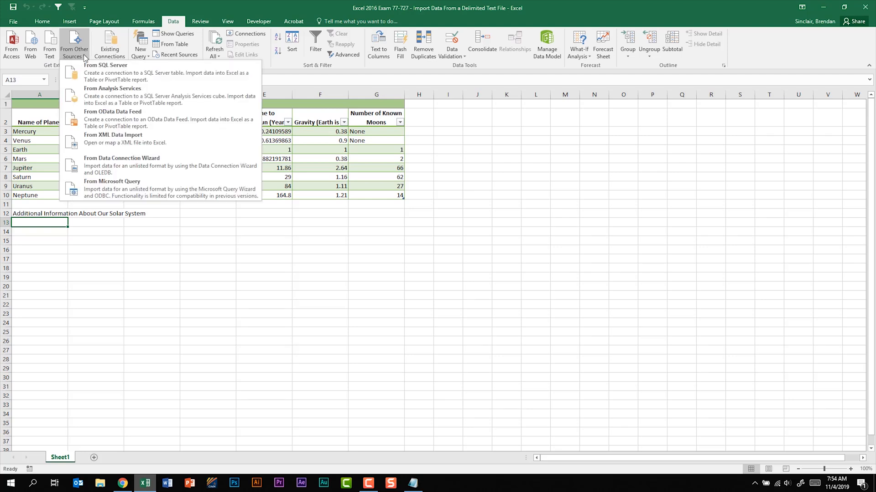
pyautogui.click(83, 55)
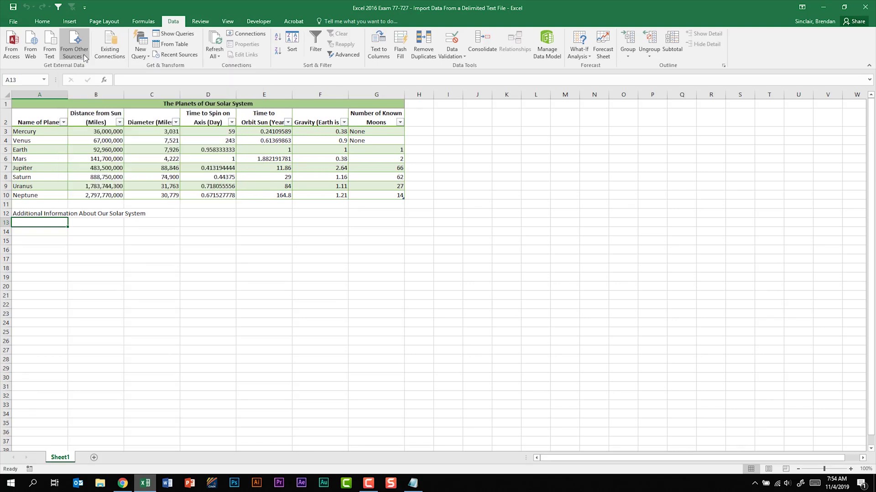
# Start a From Text import with the Planets text file from the Working Files folder.
pyautogui.click(50, 47)
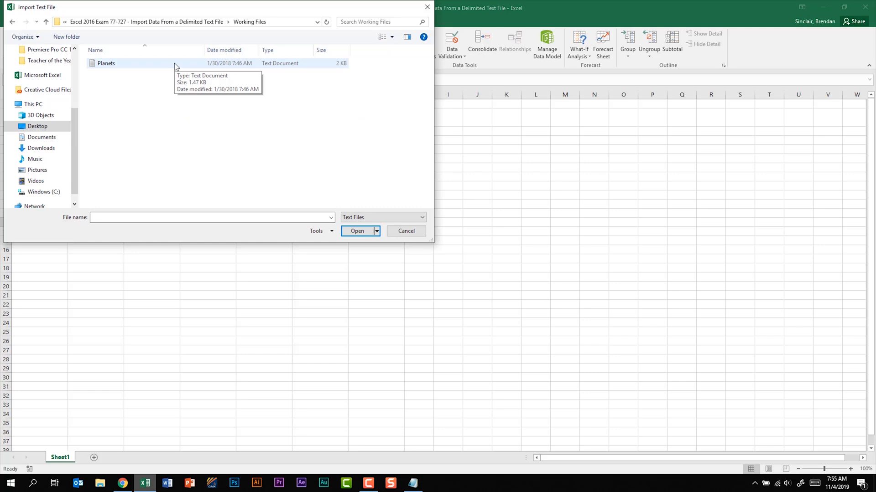
pyautogui.doubleClick(175, 63)
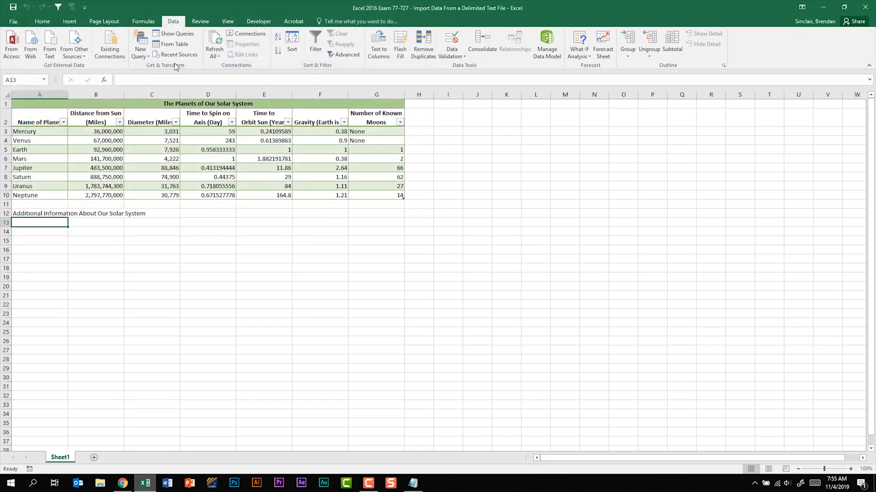
pyautogui.moveTo(499, 98); pyautogui.dragTo(270, 108)
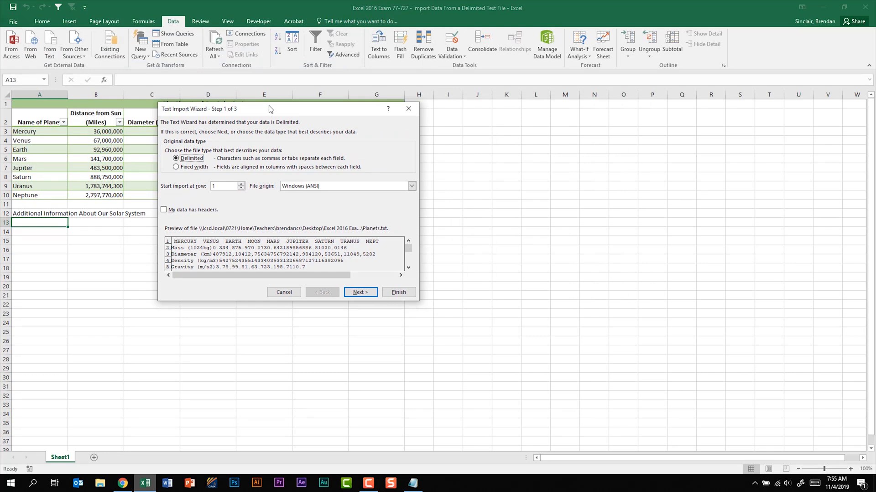
pyautogui.click(413, 484)
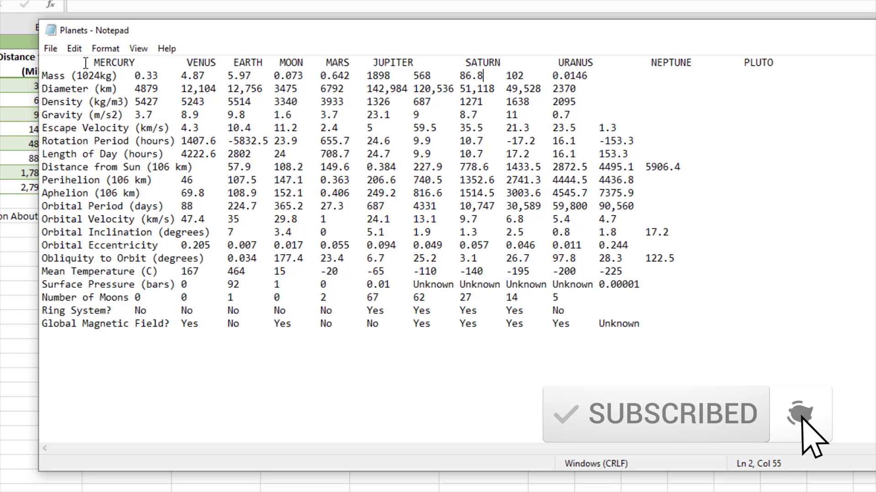
pyautogui.moveTo(93, 63); pyautogui.dragTo(43, 62)
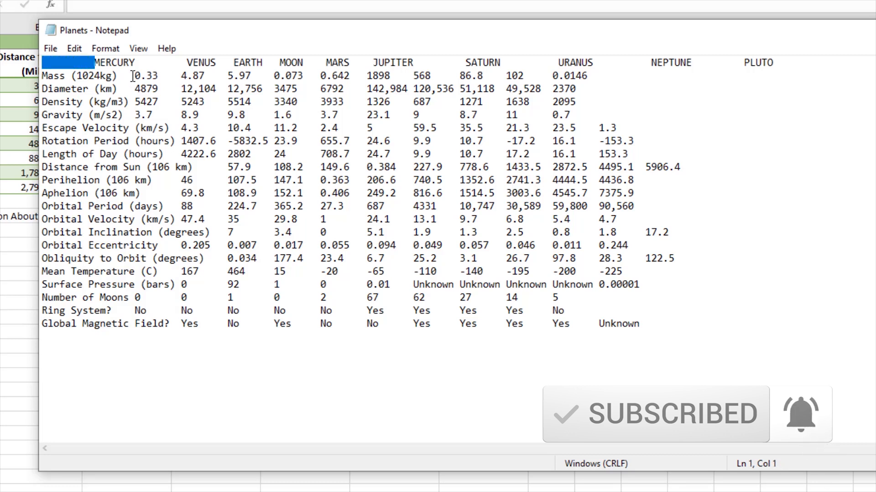
pyautogui.moveTo(136, 76); pyautogui.dragTo(117, 75)
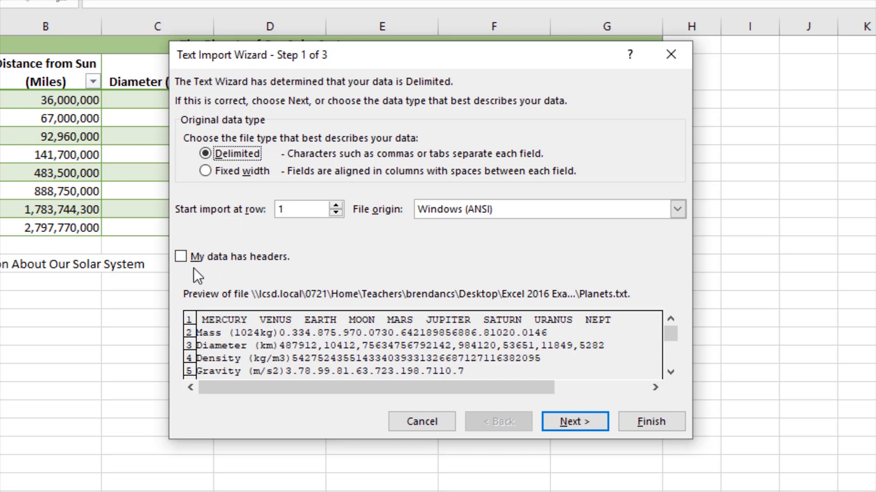
# Mark the file's first row as headers and continue to the delimiter step.
pyautogui.click(179, 257)
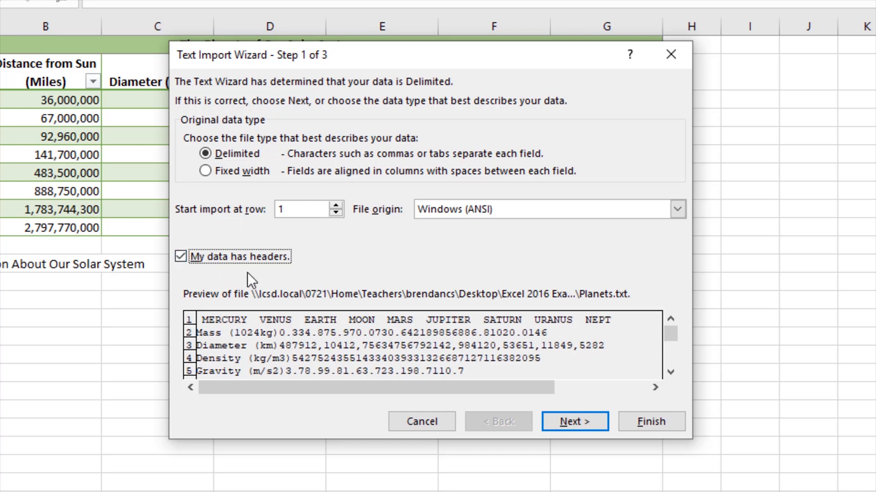
pyautogui.click(559, 421)
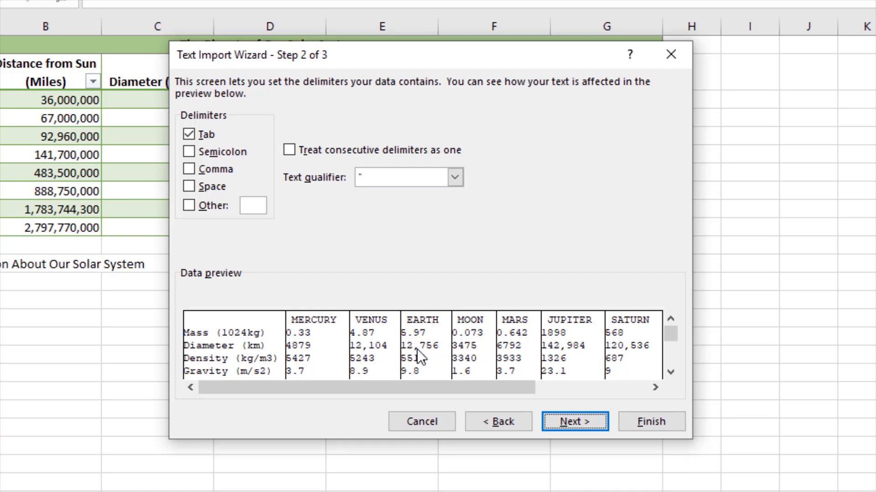
# Test semicolon, comma, space and custom delimiters, leave only Tab checked, and continue to column formats.
pyautogui.click(203, 135)
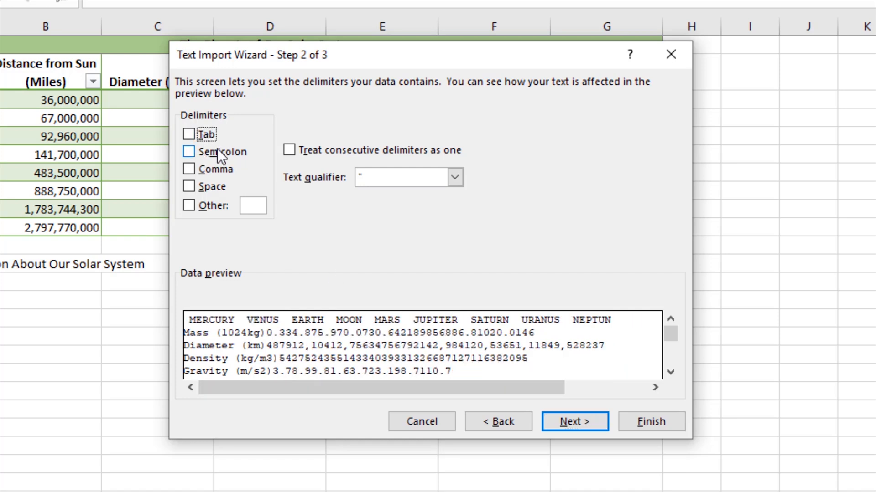
pyautogui.click(217, 148)
pyautogui.click(211, 171)
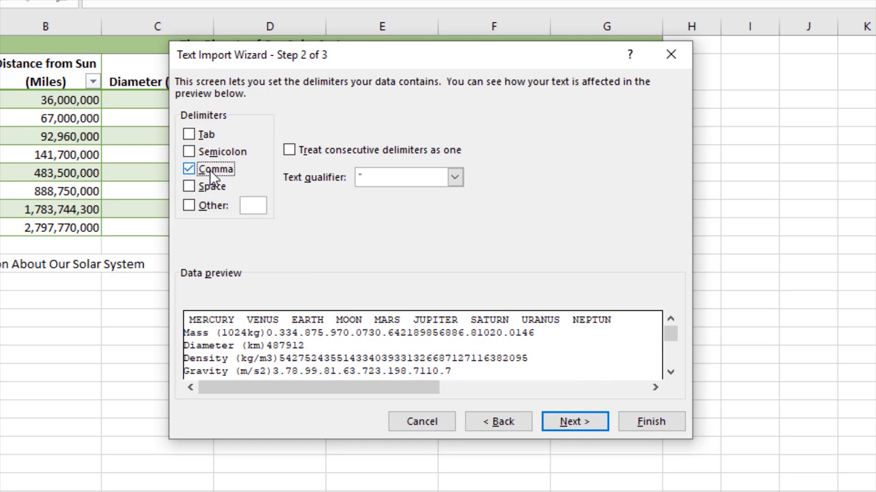
pyautogui.click(211, 170)
pyautogui.click(212, 190)
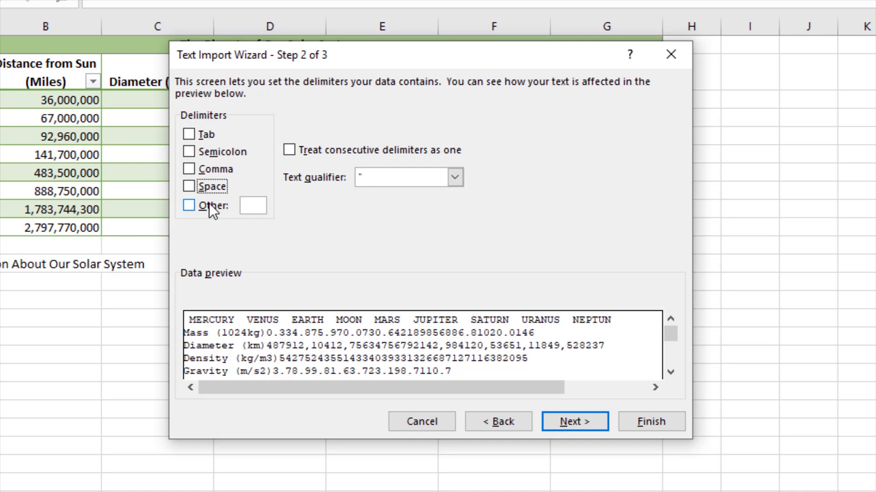
pyautogui.click(209, 204)
pyautogui.click(209, 203)
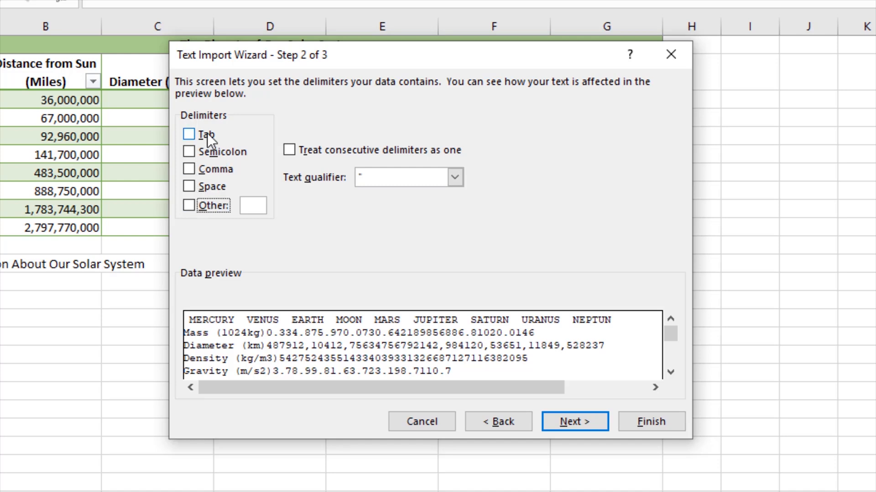
pyautogui.click(207, 133)
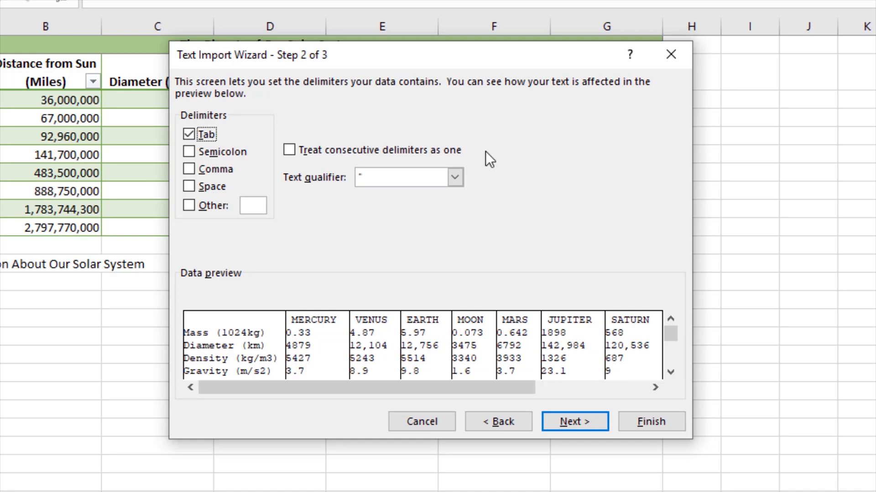
pyautogui.click(573, 416)
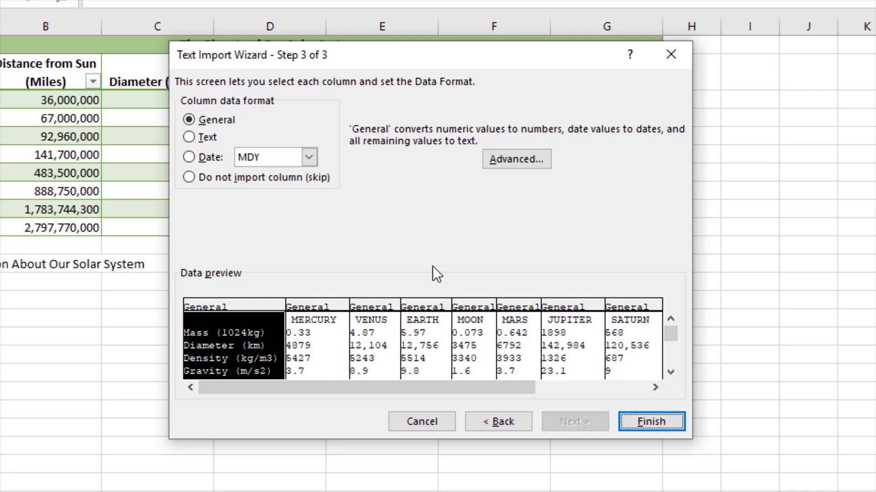
# Finish the wizard with all columns in General format, reaching the Import Data destination choice.
pyautogui.click(661, 423)
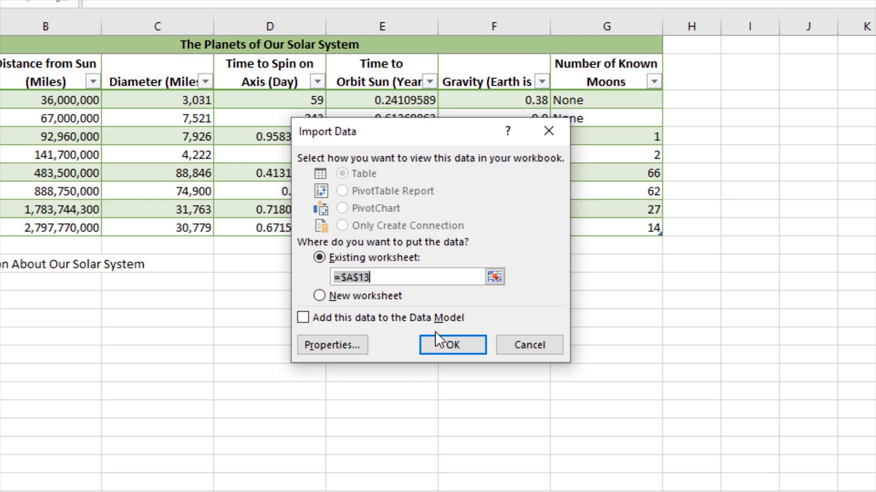
pyautogui.click(455, 345)
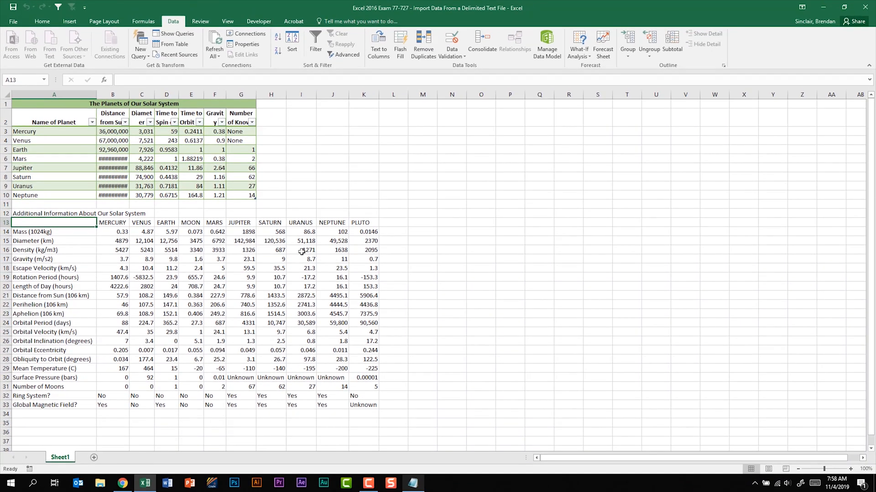
# Peek at the Planets text file in Notepad, then return to the imported rows 13–33 in Excel.
pyautogui.click(413, 484)
pyautogui.click(413, 484)
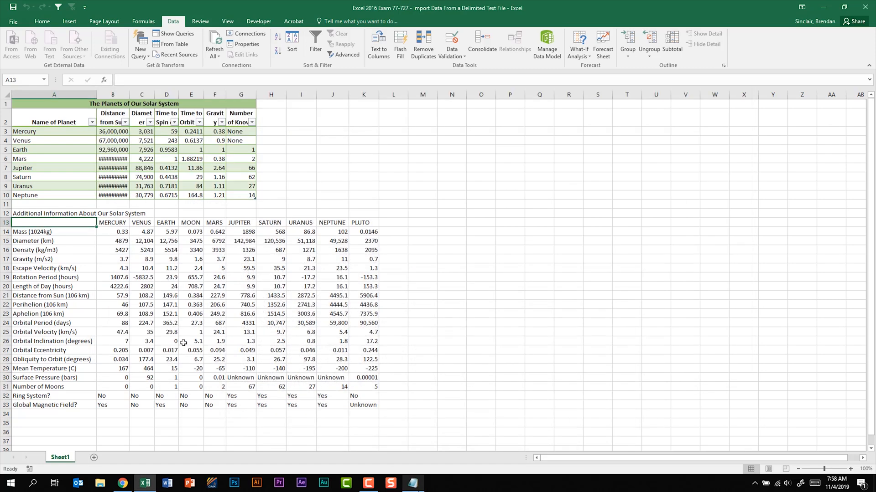